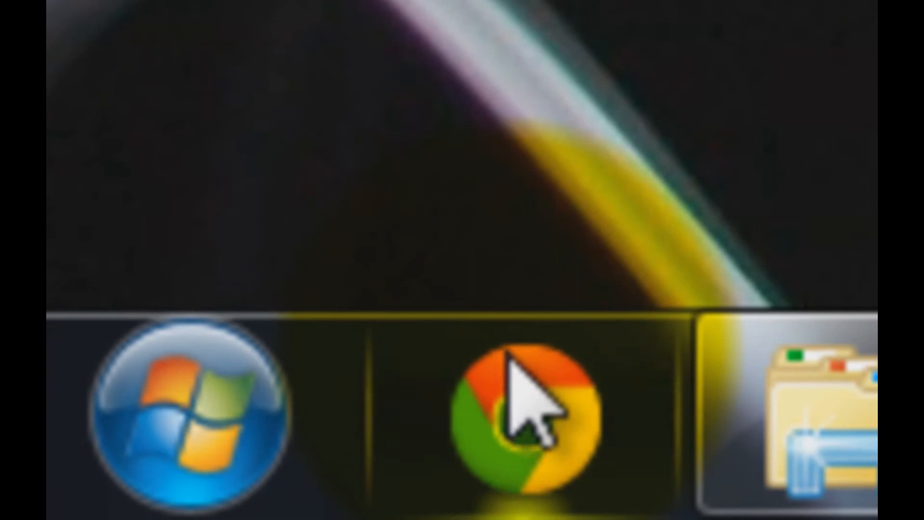
Open Chrome and search Google for "msi afterburner"
click(507, 354)
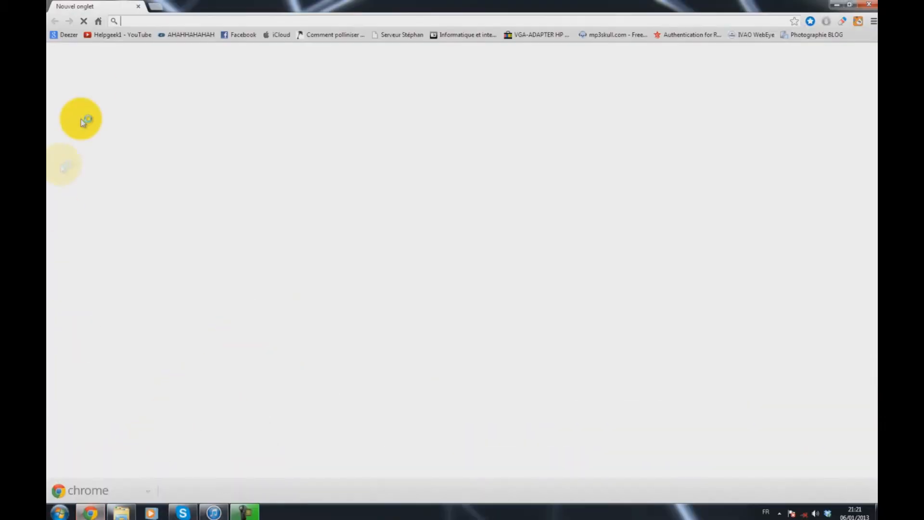
click(170, 18)
text(m)
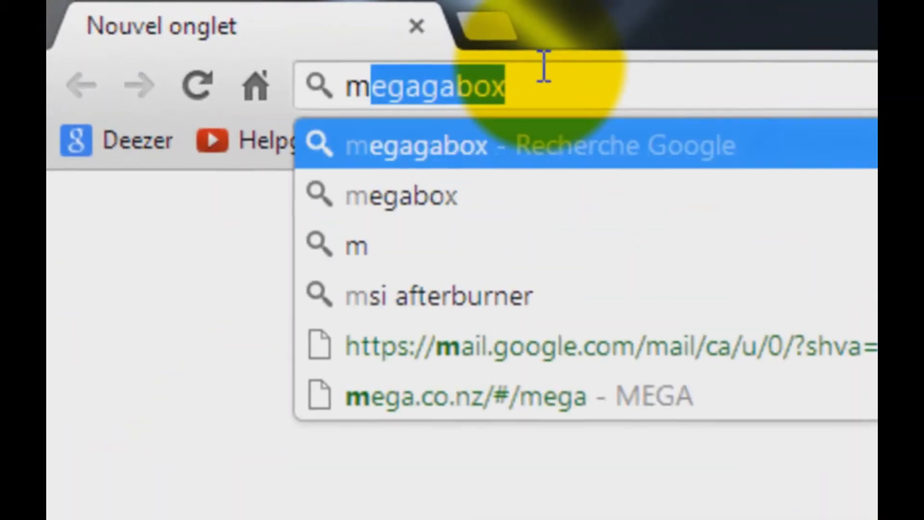
text(si afterburne)
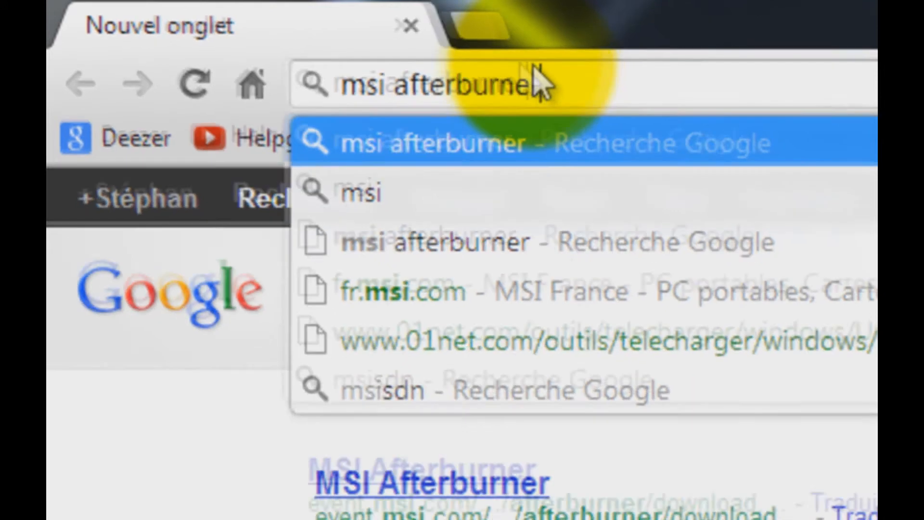
text(r)
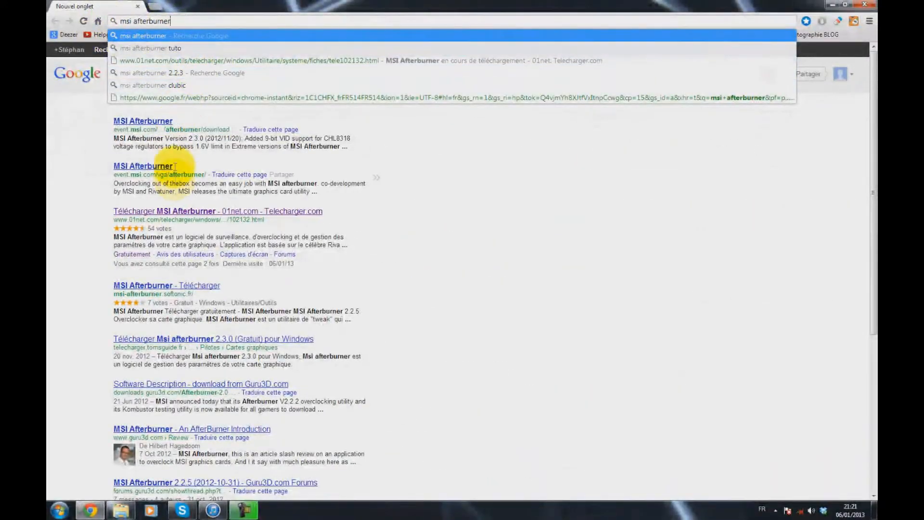
Open the 01net page for MSI Afterburner and start the free download, declining the RMCsport.fr offer
click(192, 212)
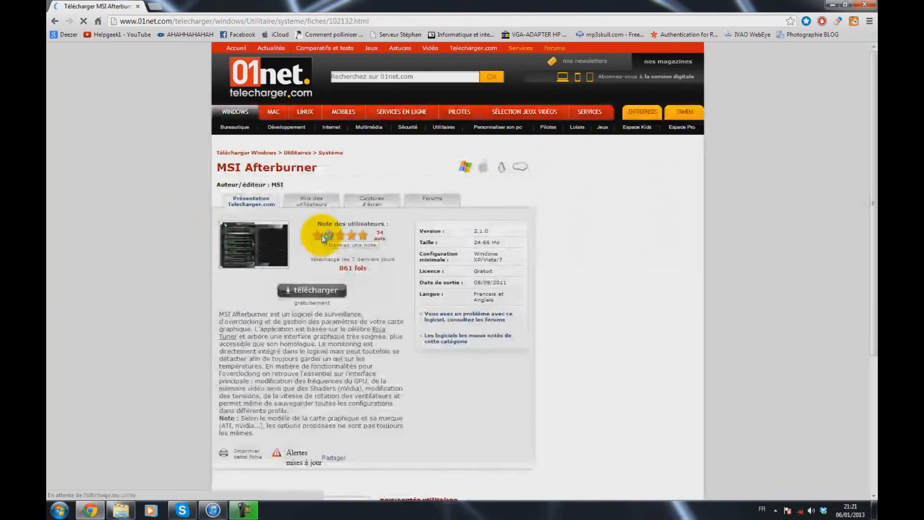
click(310, 292)
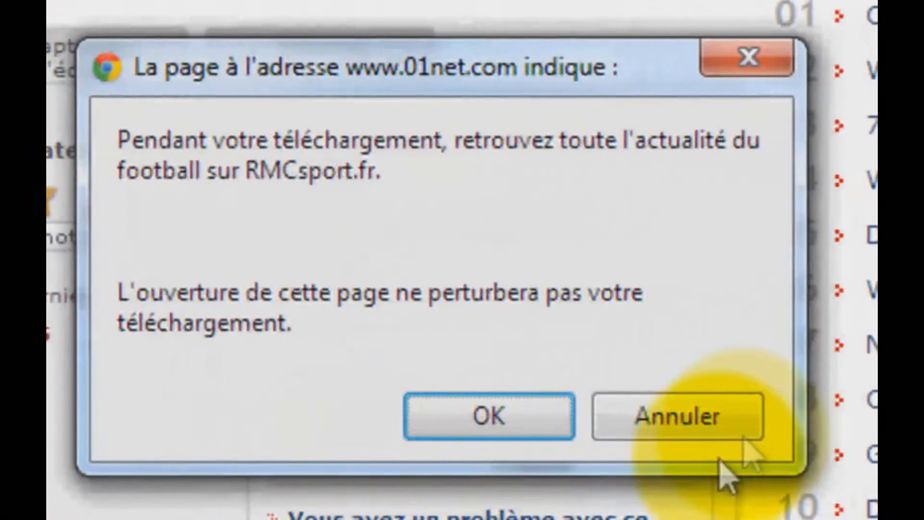
click(724, 416)
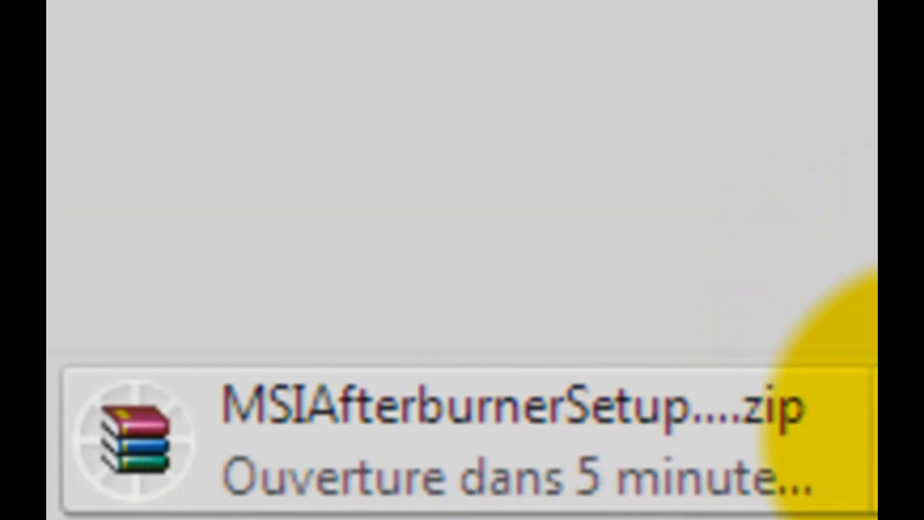
Cancel the duplicate MSI Afterburner download and remove its entry from Chrome's downloads list
click(899, 441)
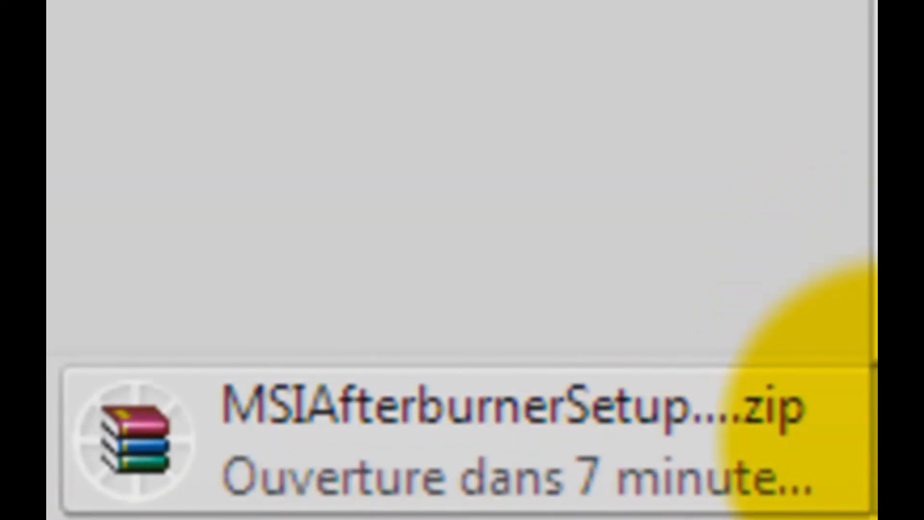
click(922, 284)
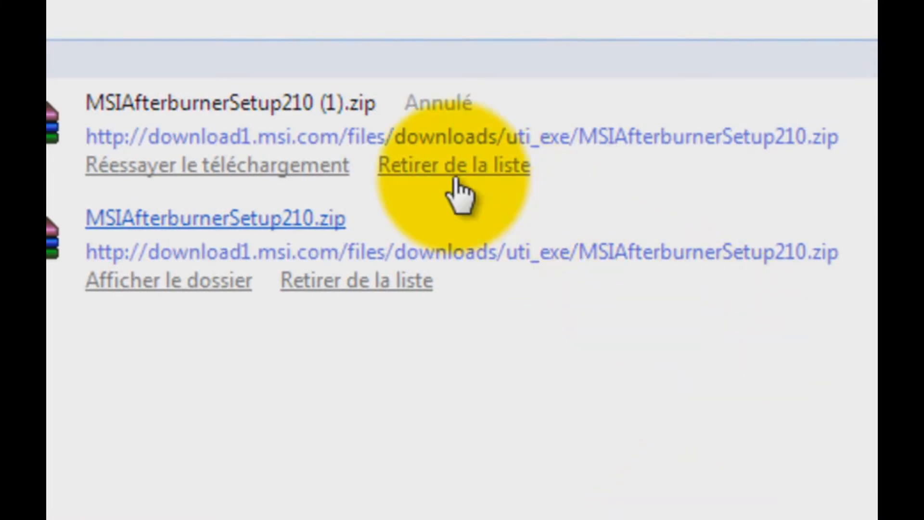
click(454, 178)
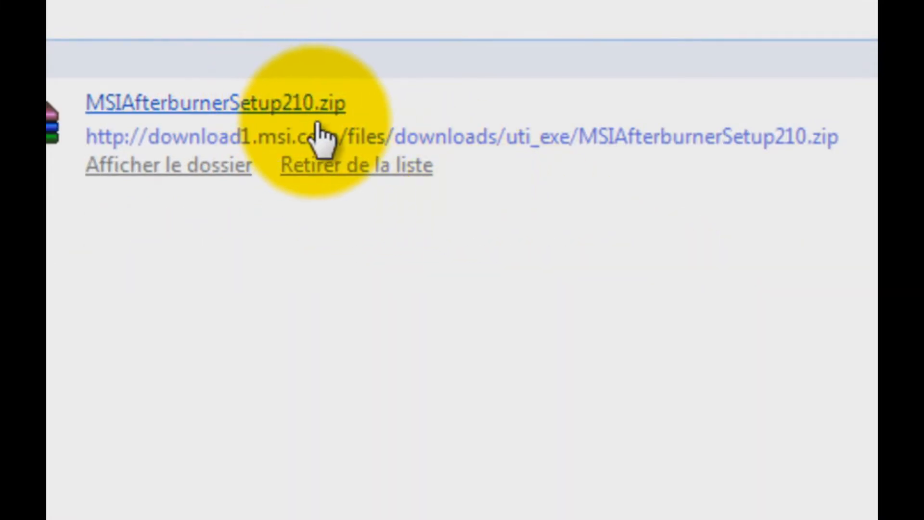
Open the downloaded MSIAfterburnerSetup210.zip archive and launch MSIAfterburnerSetup210.exe from it
click(291, 107)
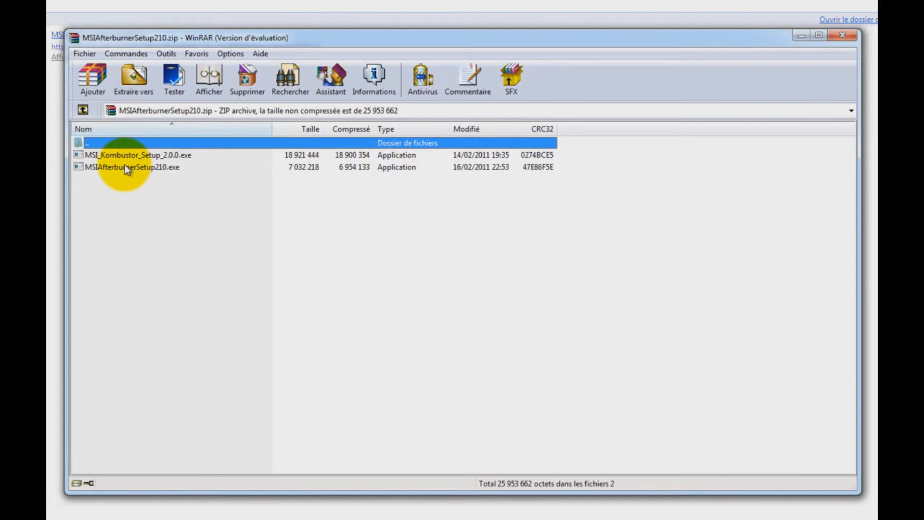
click(99, 168)
double_click(97, 166)
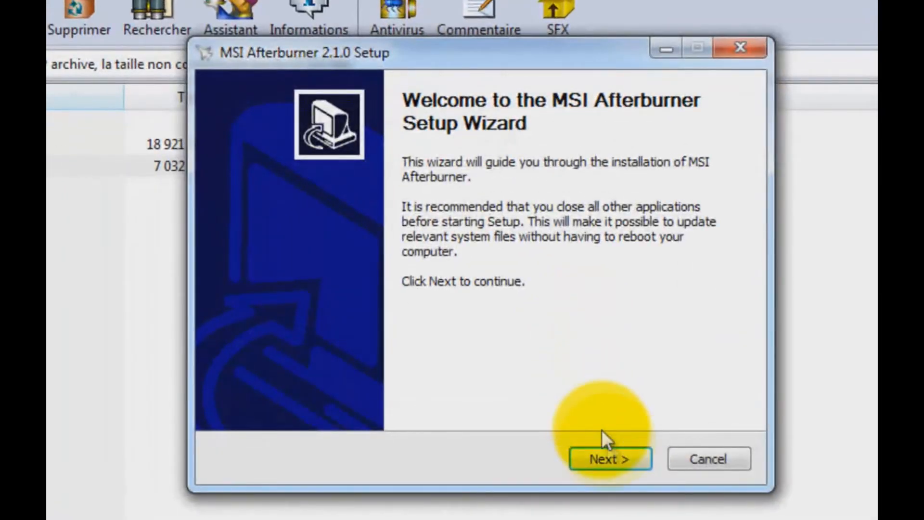
Accept the license agreement and install MSI Afterburner with the default options and Start Menu folder
click(615, 461)
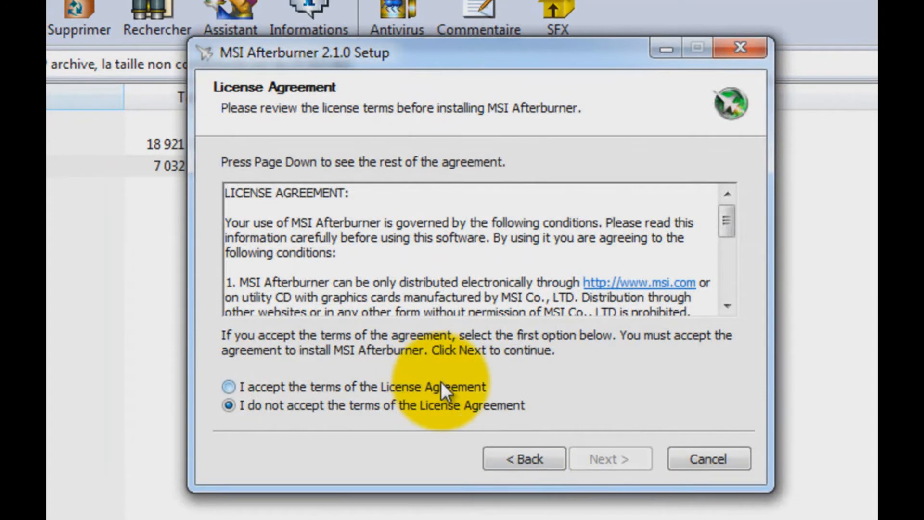
click(440, 384)
click(583, 456)
click(588, 455)
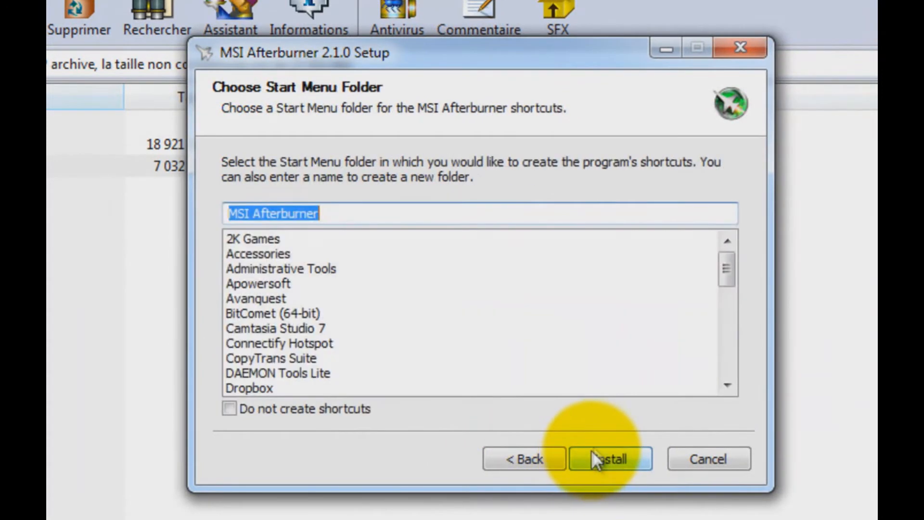
click(598, 451)
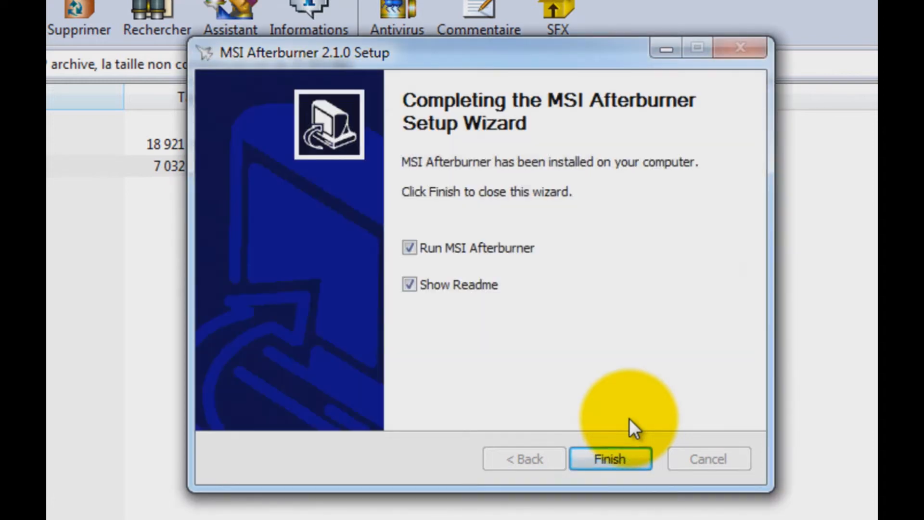
Finish the setup without showing the Readme, keeping the option to run MSI Afterburner
click(426, 287)
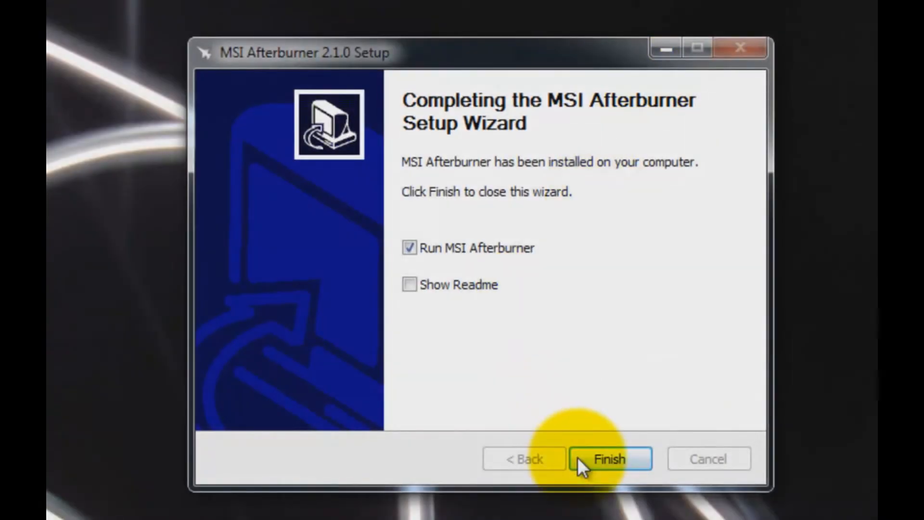
click(584, 456)
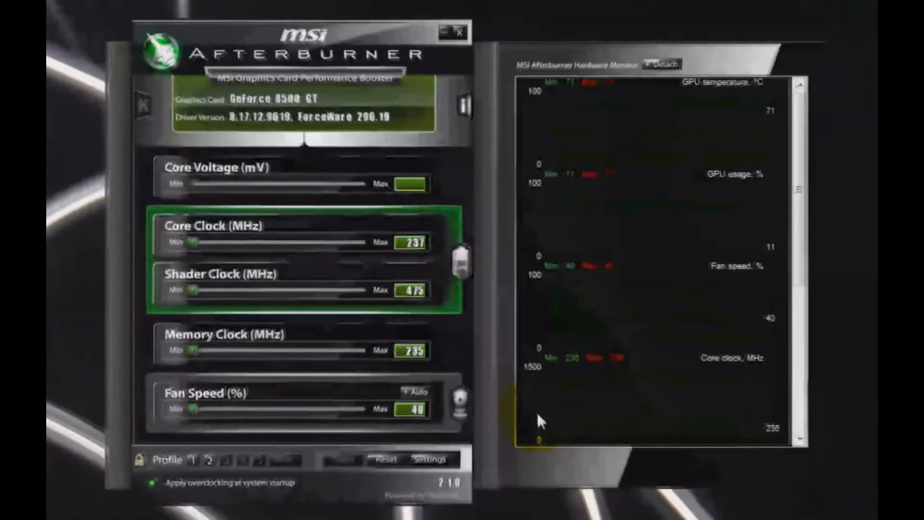
mouse_move(538, 415)
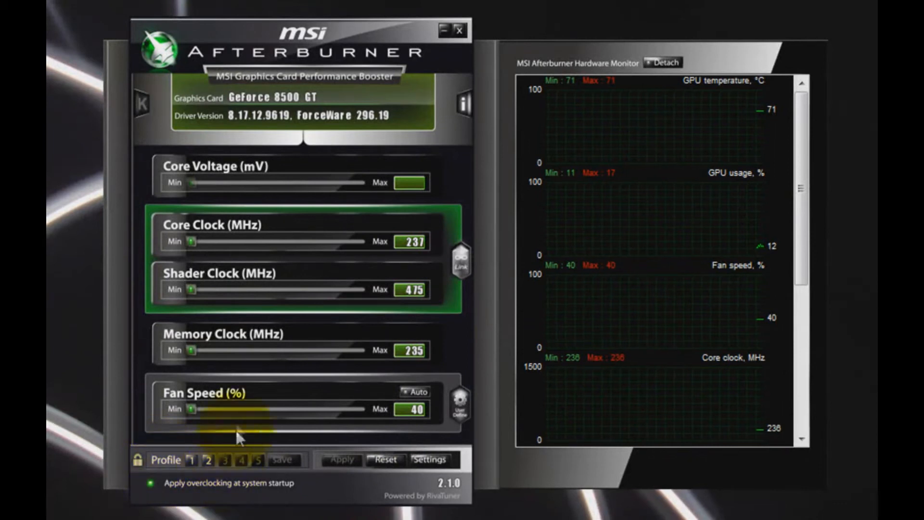
Load overclocking profile 1, followed by profile 2
click(190, 461)
click(207, 460)
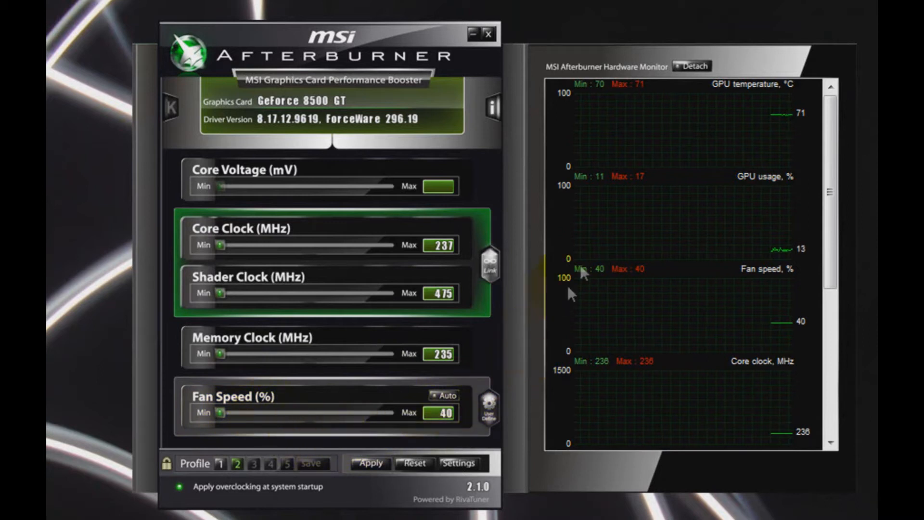
mouse_move(751, 108)
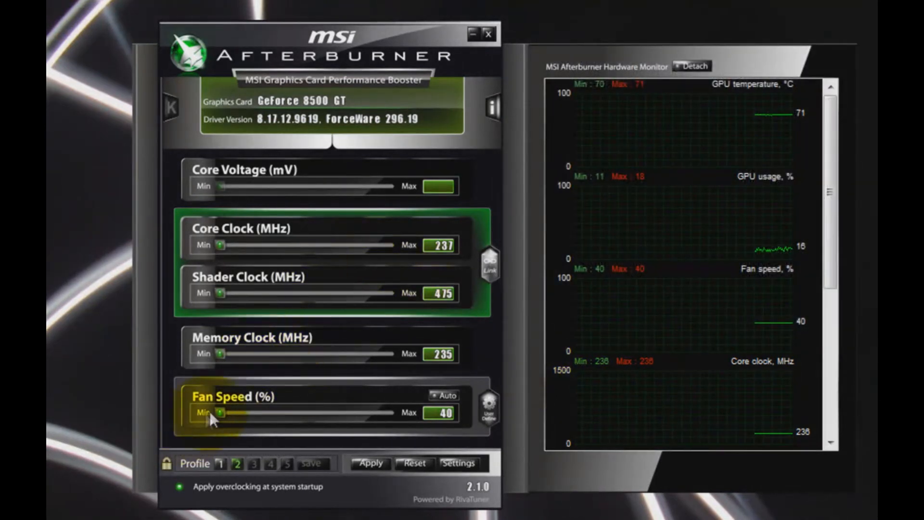
Try the maximum and automatic fan speed settings, then set the fan speed to 78% and apply it
drag(221, 412, 428, 411)
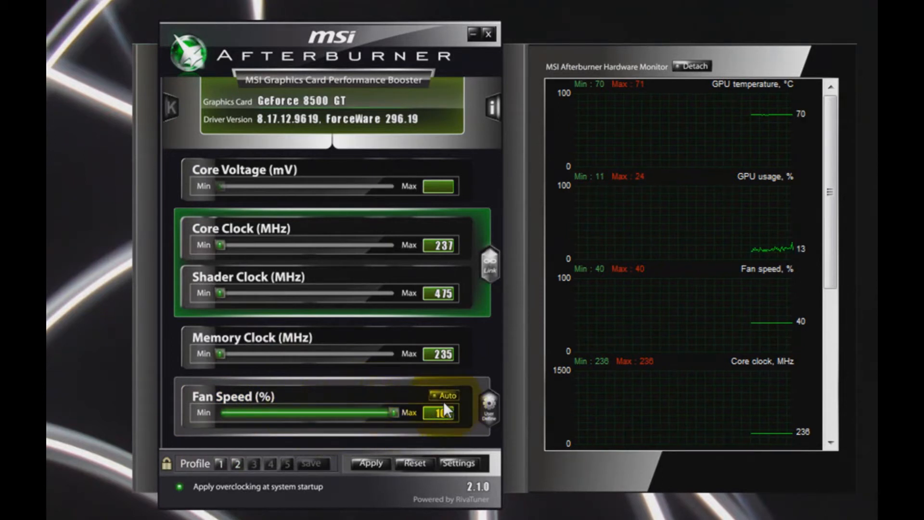
click(446, 394)
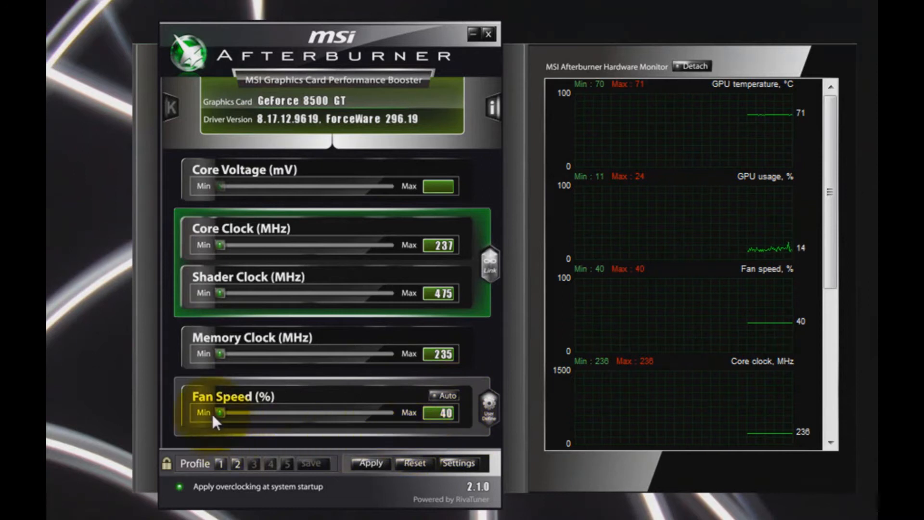
drag(222, 415, 333, 443)
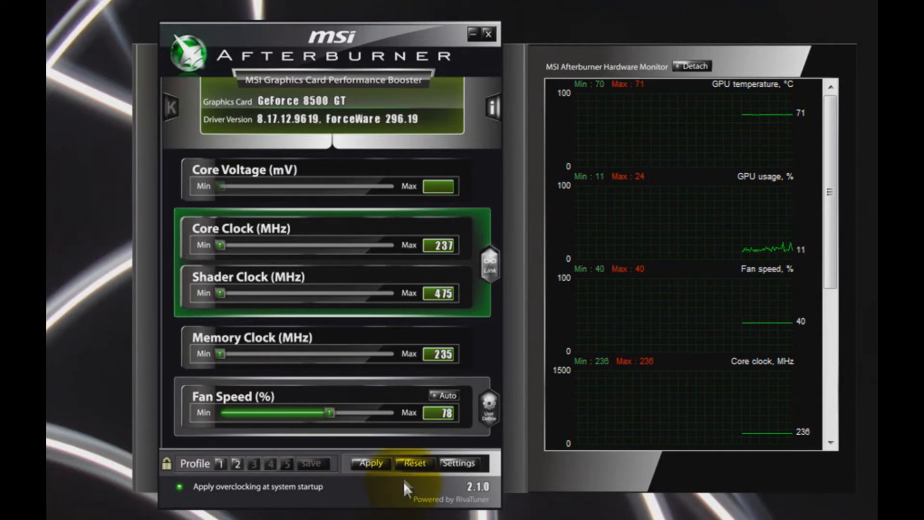
click(379, 460)
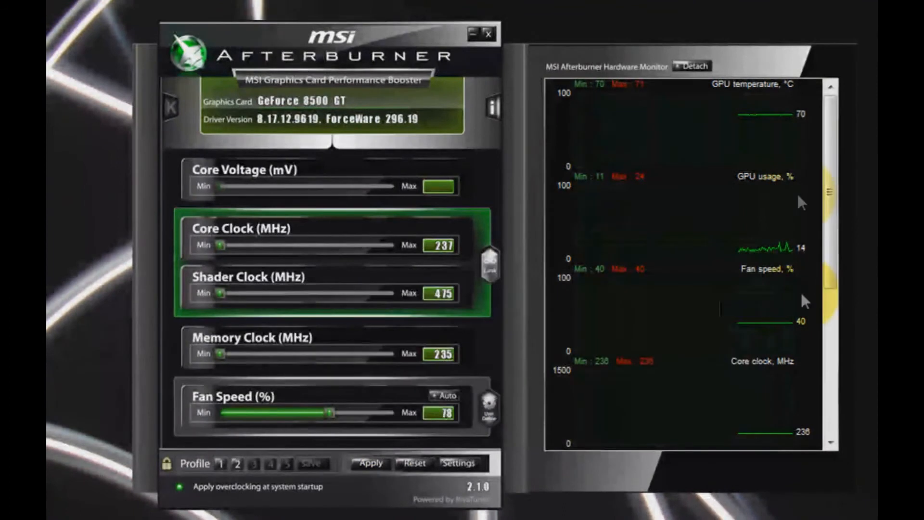
click(365, 465)
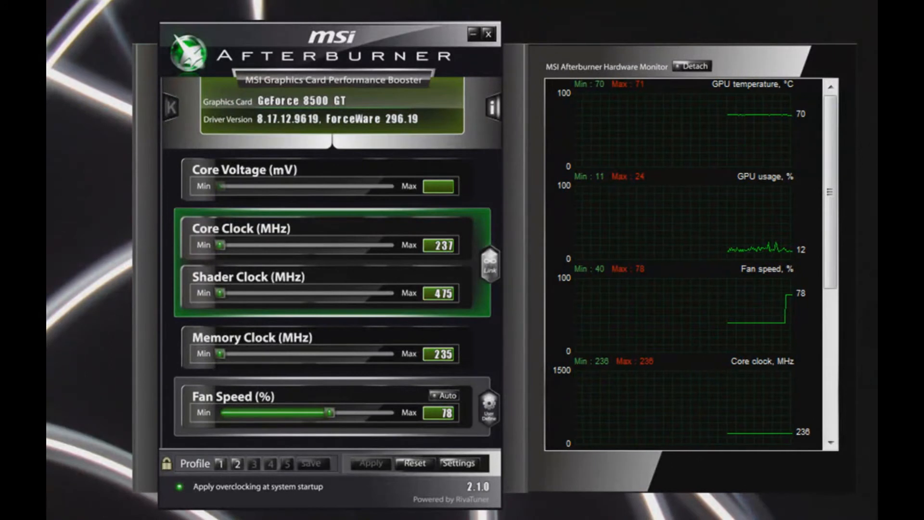
Set the fan speed to 100% and apply it, then load profile 2 and apply its settings
drag(330, 421, 411, 437)
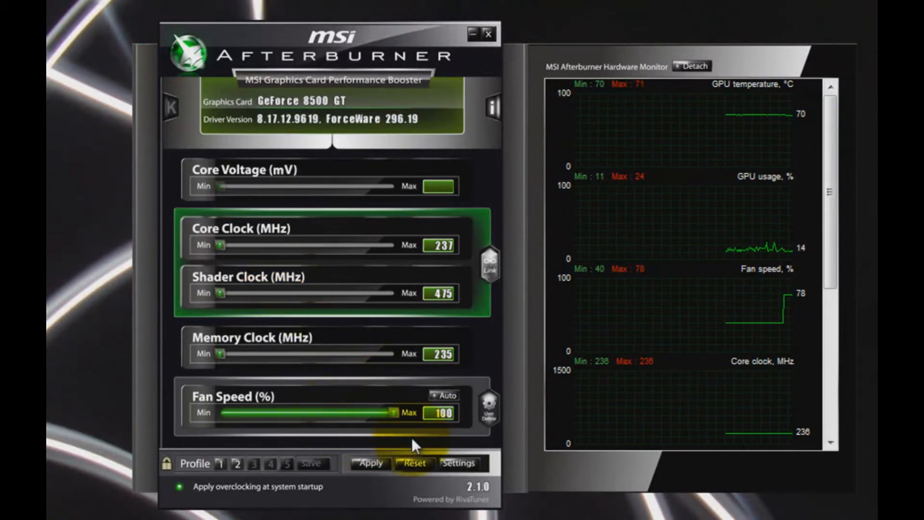
click(366, 461)
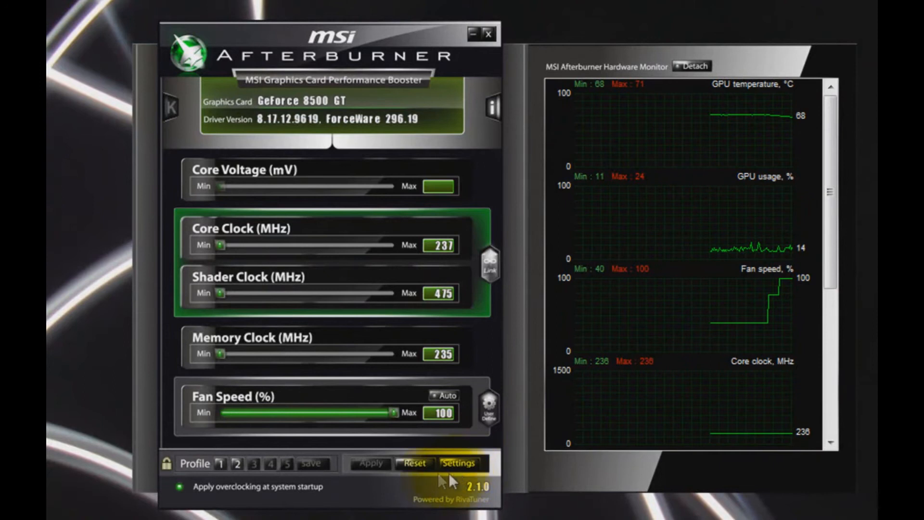
click(234, 466)
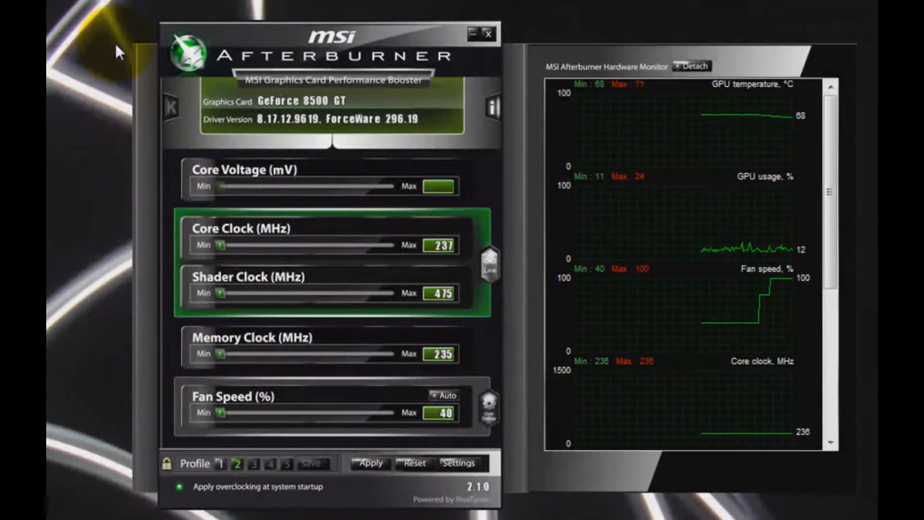
click(382, 465)
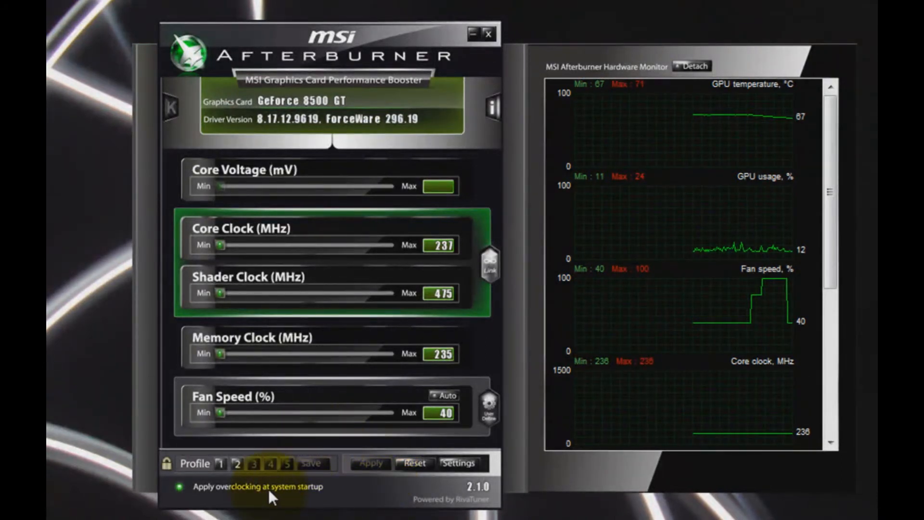
Load profile 1, try a slightly higher linked core clock, and set the core clock to 598 MHz
click(222, 464)
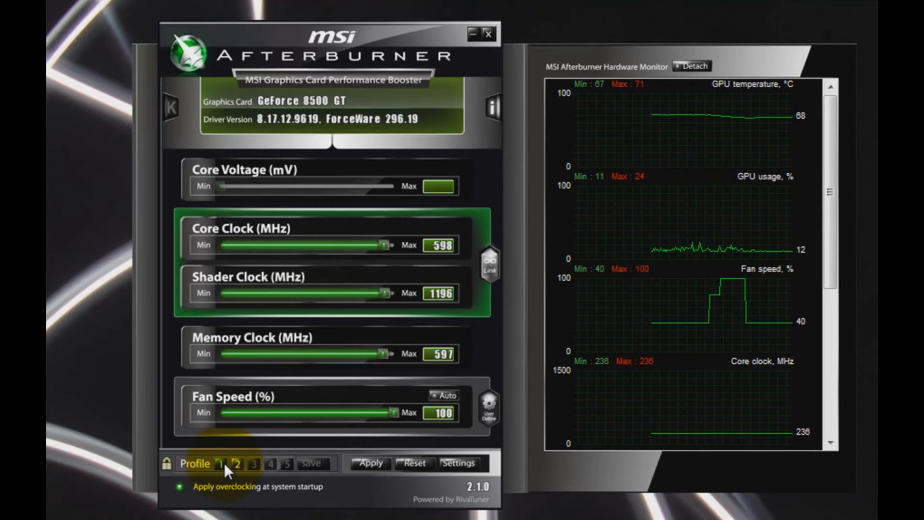
mouse_move(384, 249)
mouse_down()
mouse_move(372, 252)
mouse_move(397, 248)
mouse_move(390, 254)
mouse_up()
click(448, 245)
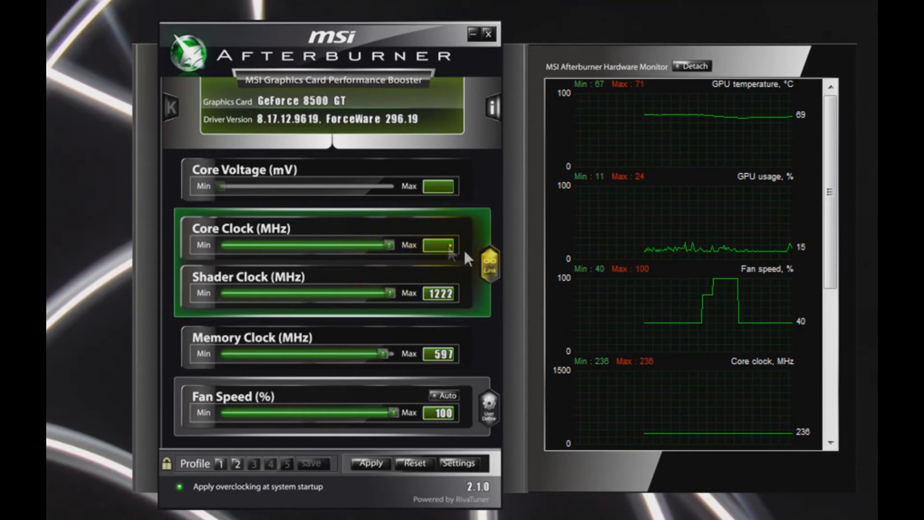
text(598)
key(Return)
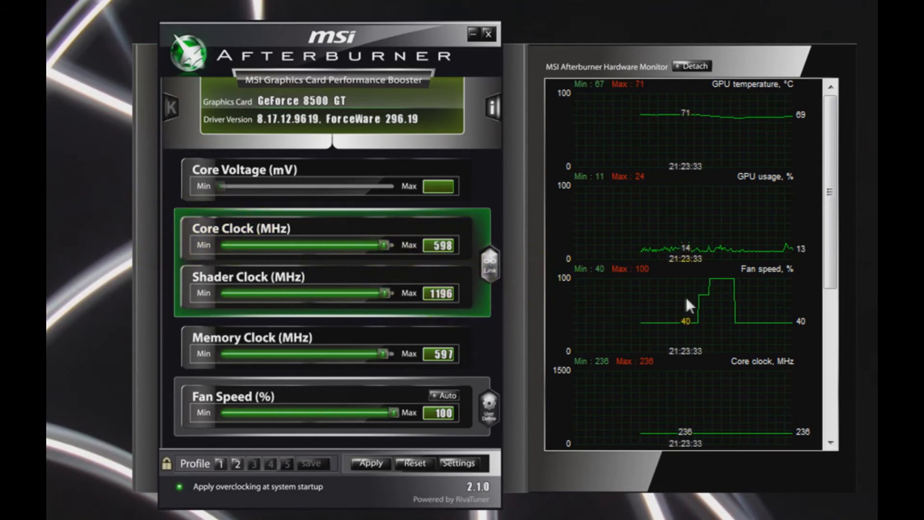
Unlink the core and shader clocks to try raising the shader clock alone, then link them again
click(492, 260)
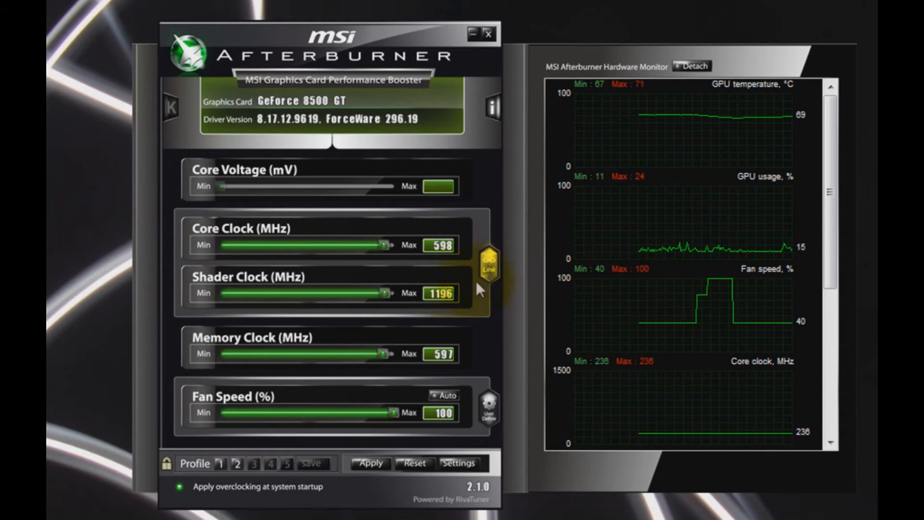
mouse_move(385, 295)
mouse_down()
mouse_move(264, 294)
mouse_move(394, 294)
mouse_up()
click(484, 267)
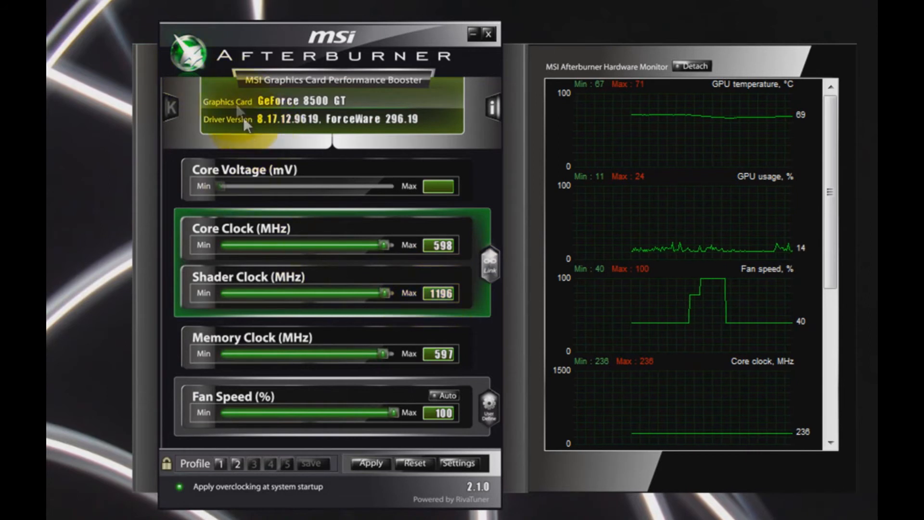
drag(254, 103, 277, 110)
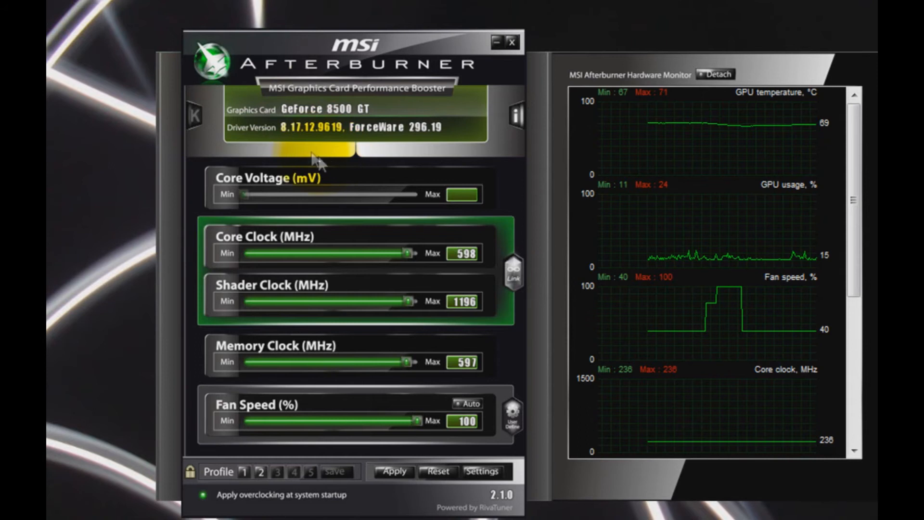
Set the memory clock to 598 MHz and the fan speed to 40%, and apply both settings
drag(405, 358, 412, 380)
click(475, 368)
text(598)
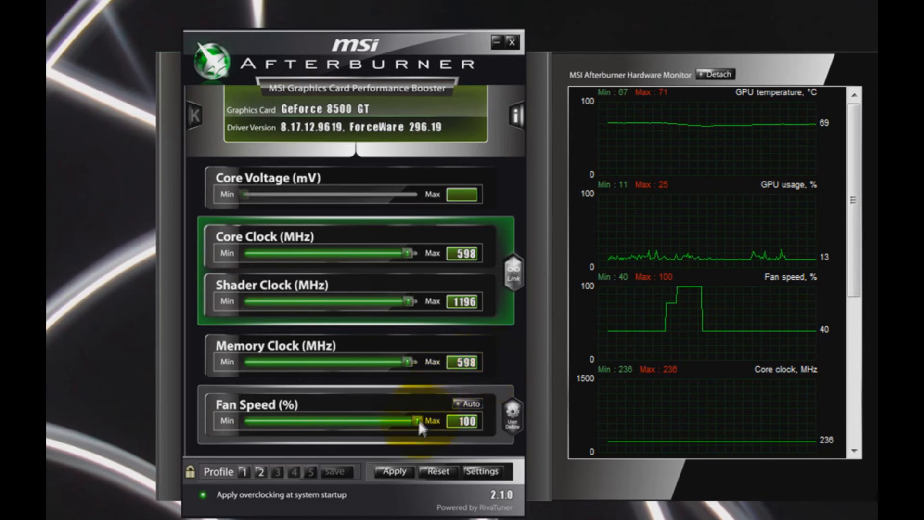
drag(417, 422, 142, 415)
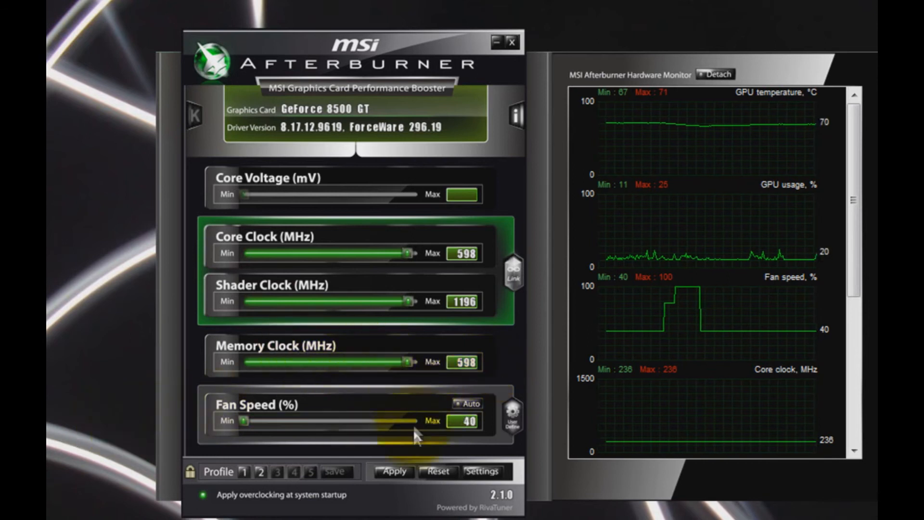
click(408, 470)
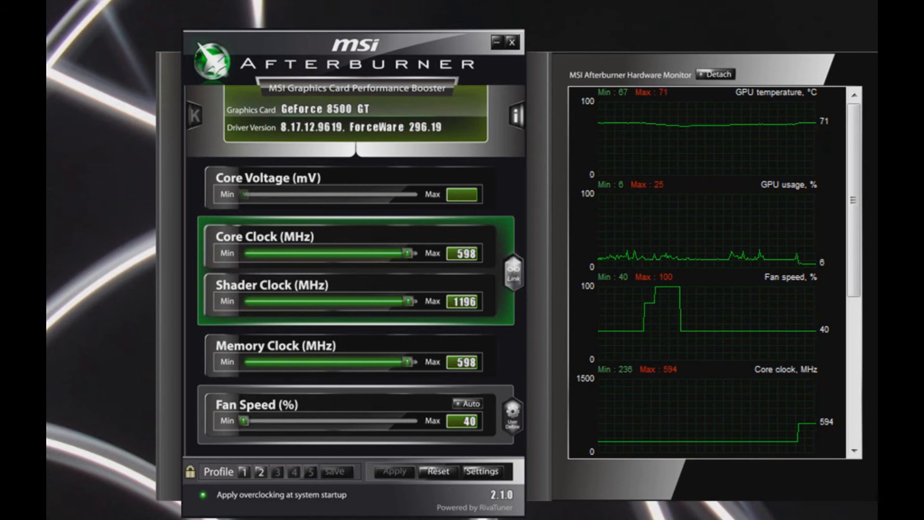
Apply a fan speed of 100%, then load profile 2 and apply its settings
drag(239, 426, 486, 437)
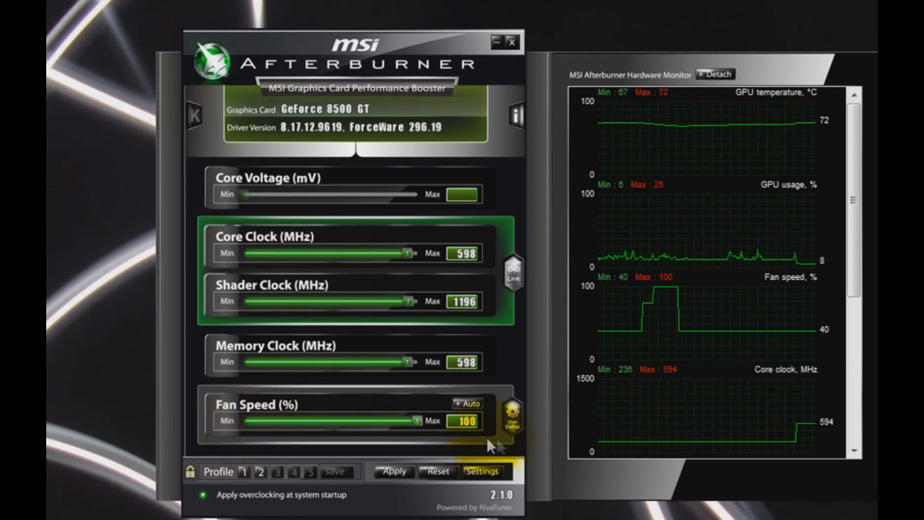
click(396, 475)
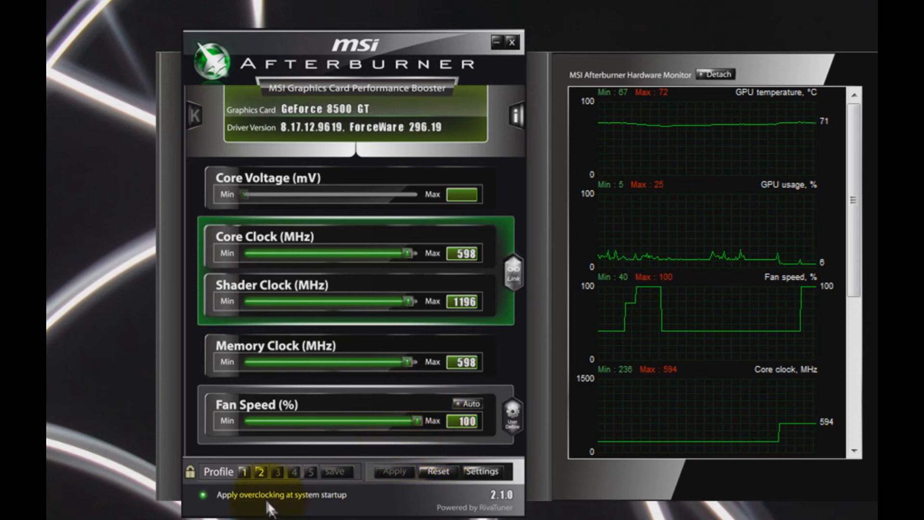
click(260, 472)
click(399, 472)
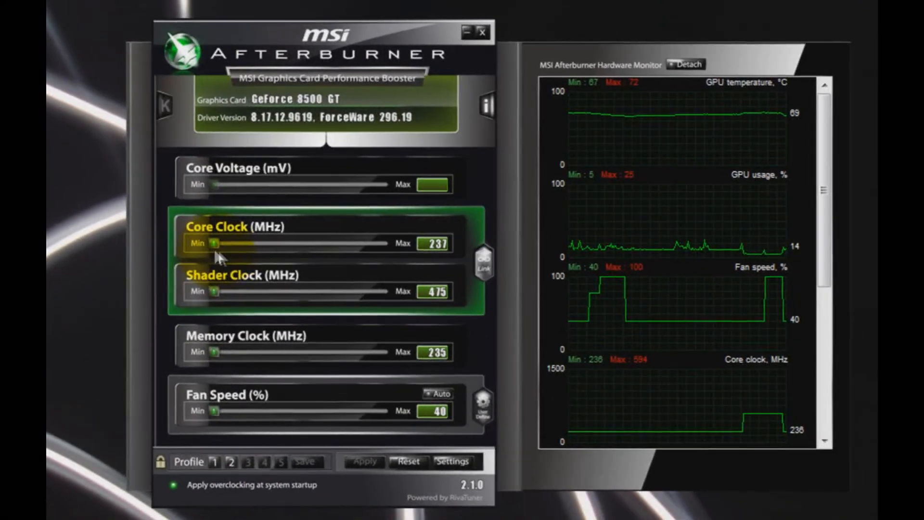
Set the linked core clock to 451 MHz, the memory clock to 479 MHz and the fan speed to 96%
drag(214, 243, 310, 243)
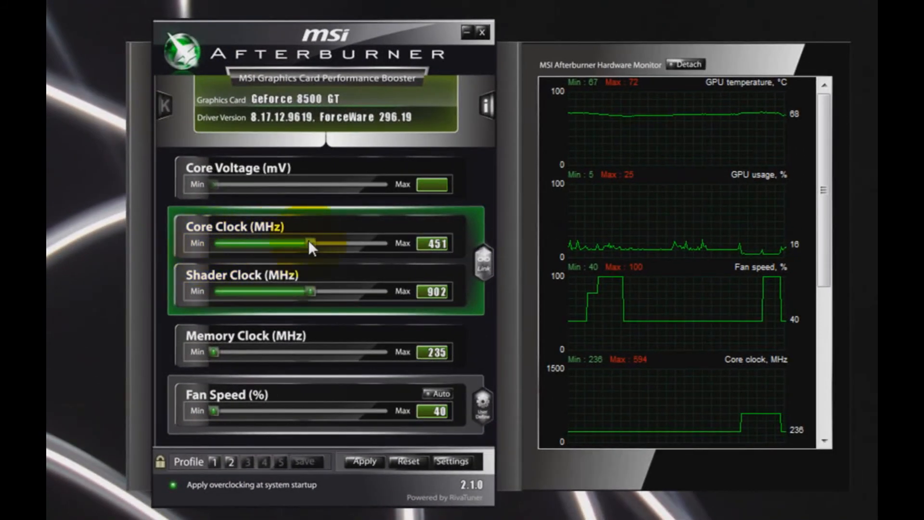
drag(215, 411, 377, 439)
drag(214, 352, 323, 364)
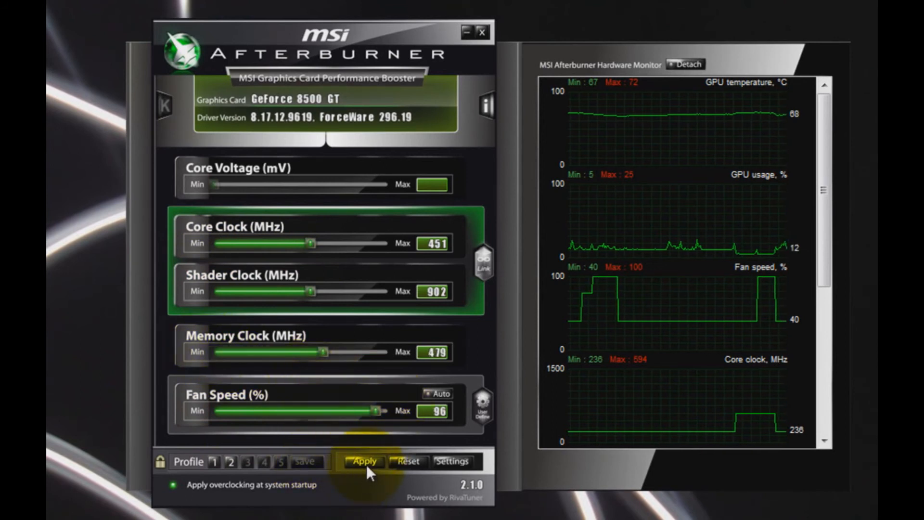
Unlock profile modification, save to the empty profile slot 3, and lock the profiles again
click(160, 461)
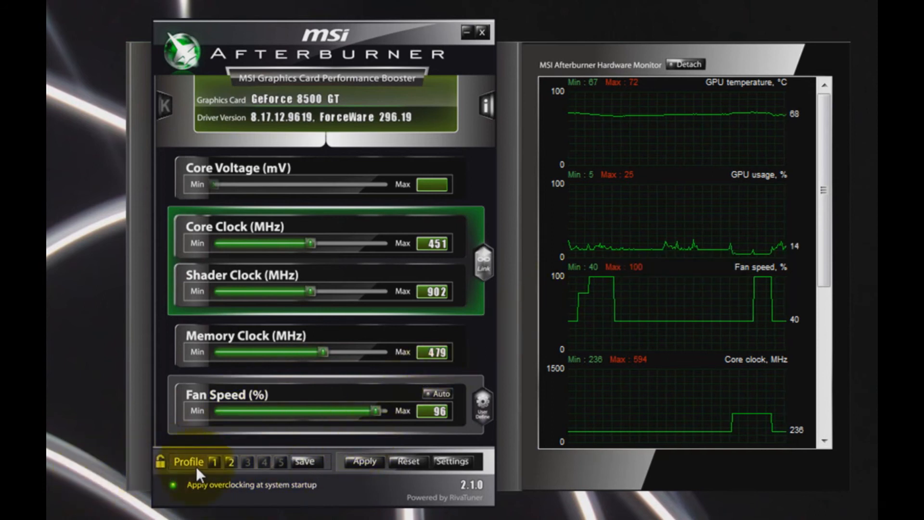
click(311, 461)
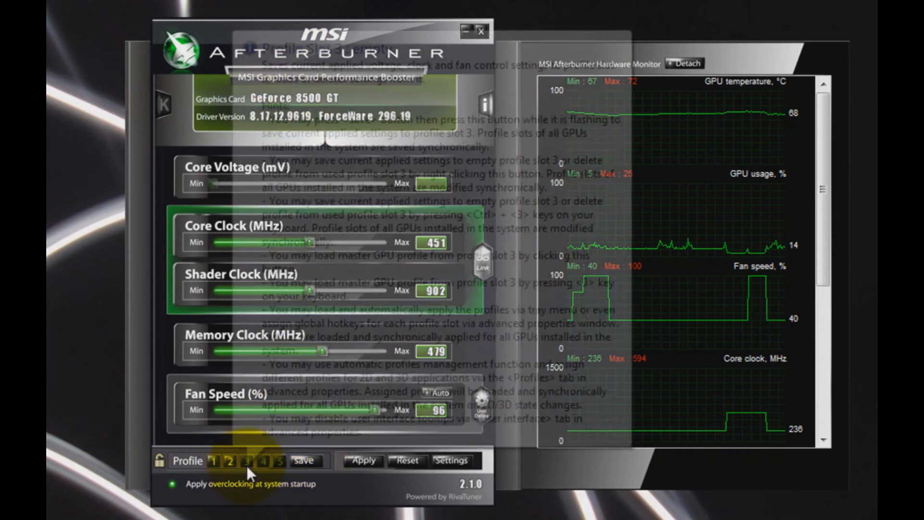
click(247, 462)
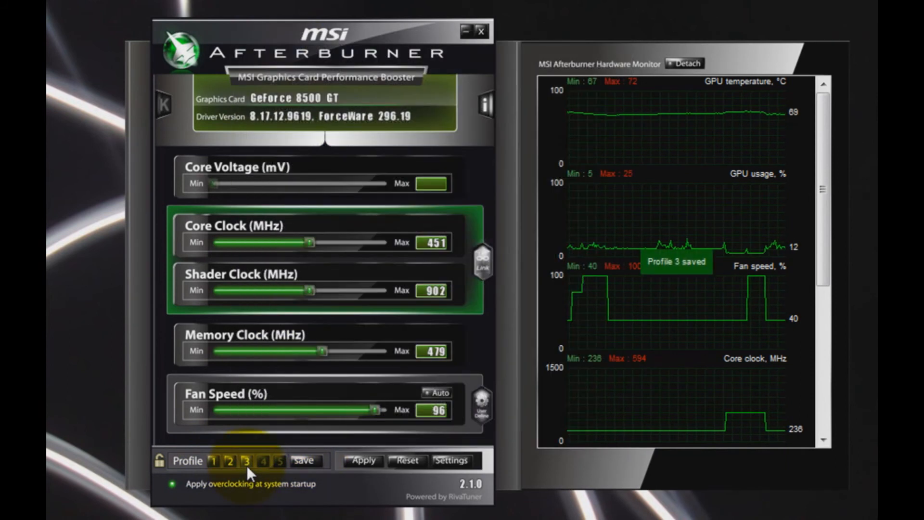
click(158, 460)
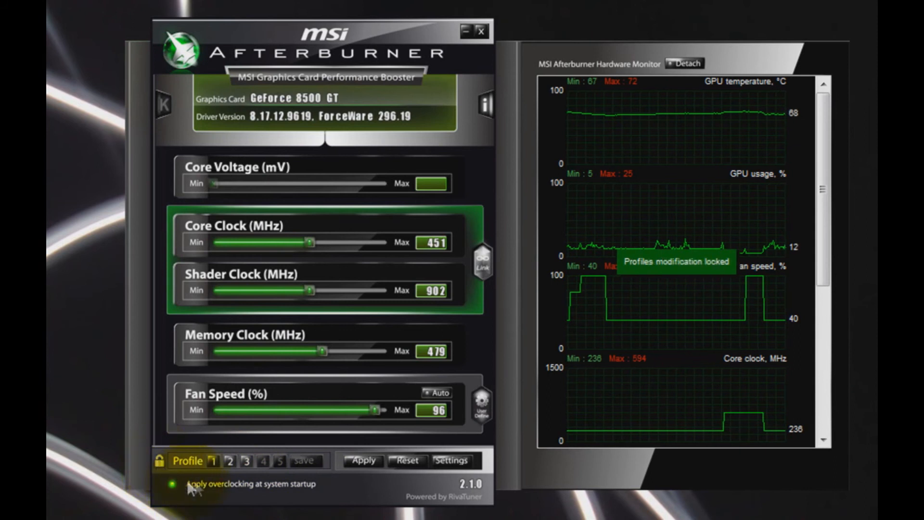
Load profiles 1, 2 and 3 in turn to compare them, then return to profile 1 and apply it
click(215, 460)
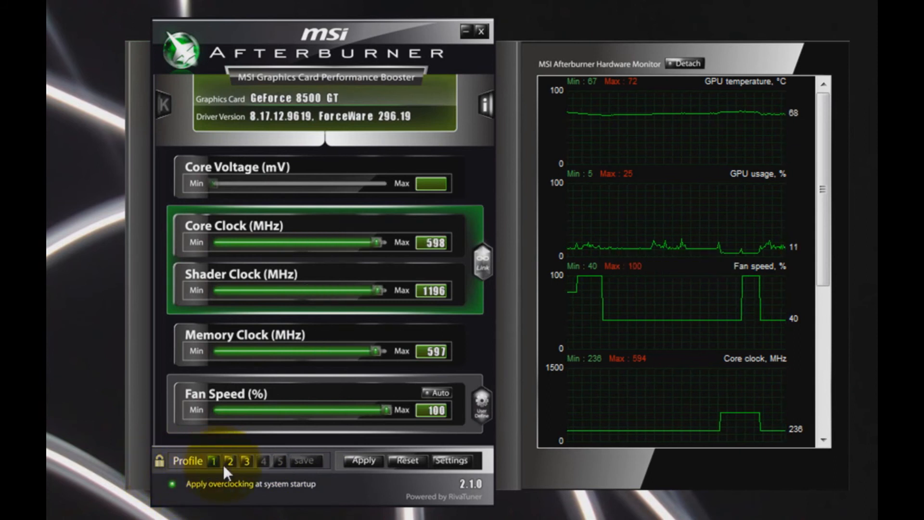
click(227, 462)
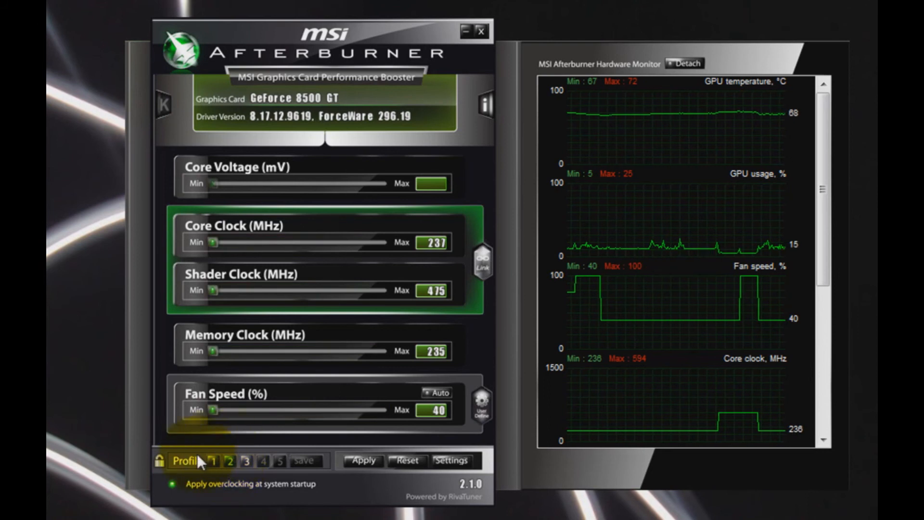
click(248, 465)
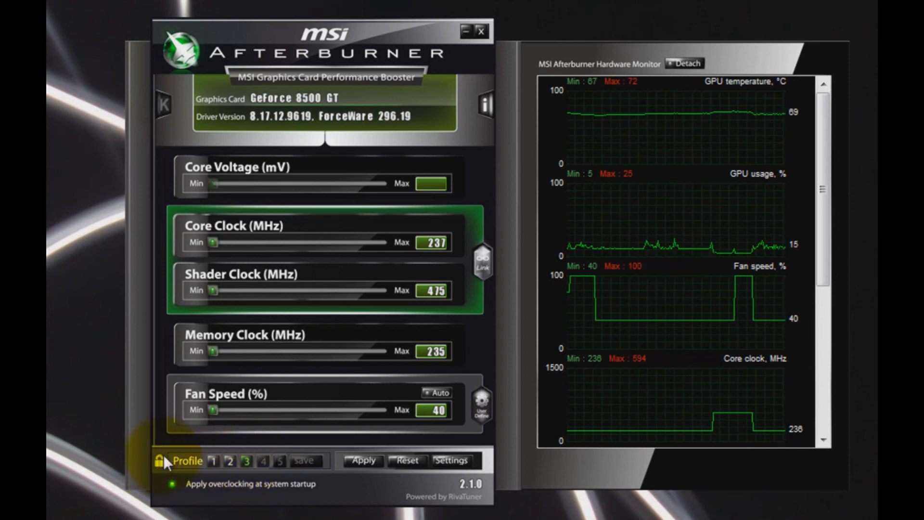
click(229, 461)
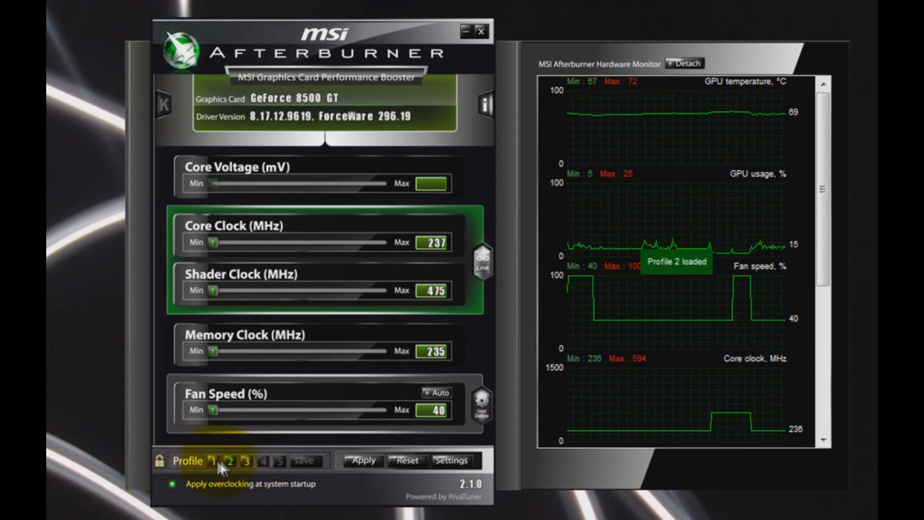
click(213, 460)
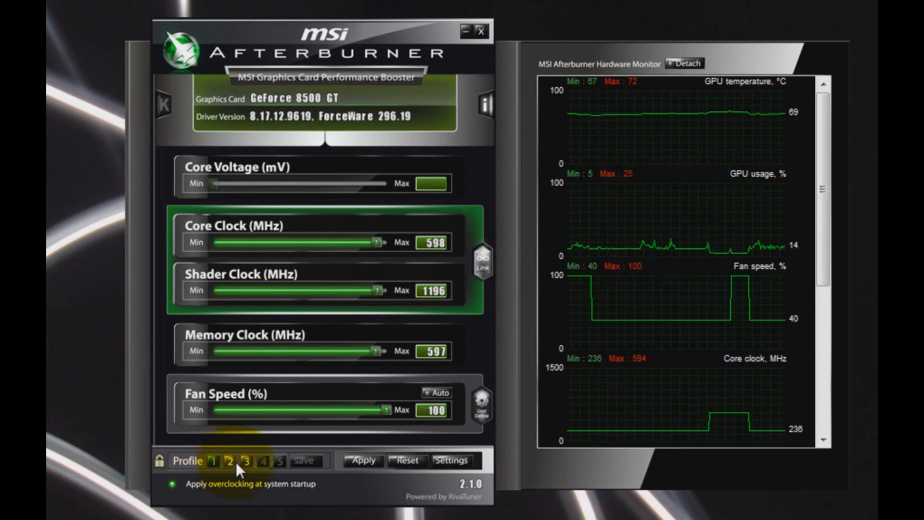
click(361, 463)
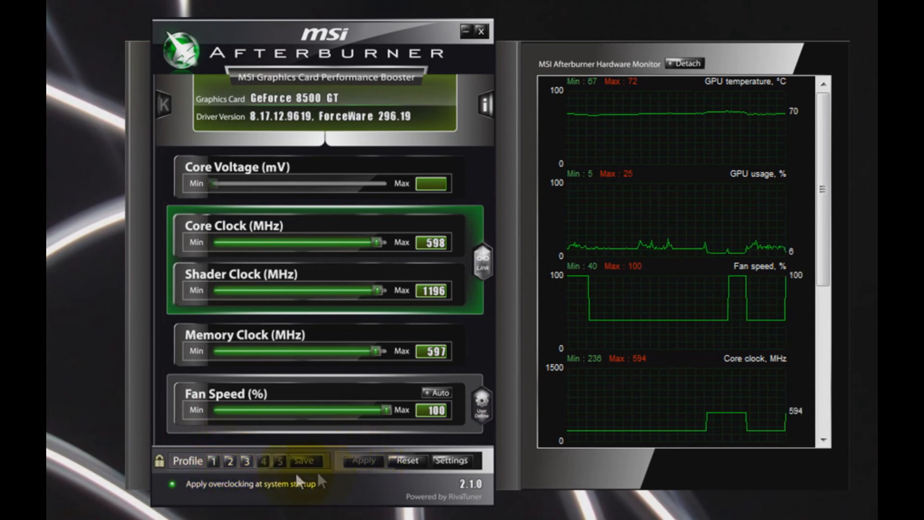
Load profile 3, set the linked core clock to 503 MHz, and apply the change
click(244, 462)
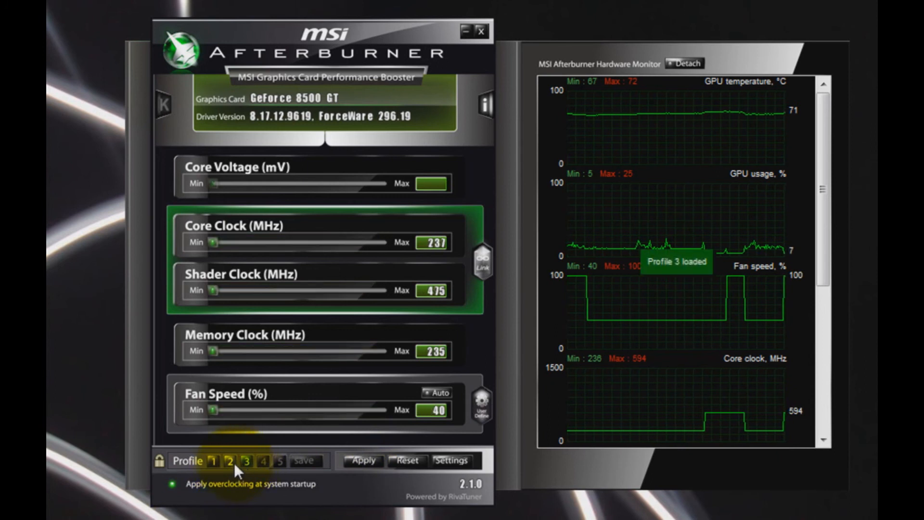
drag(214, 242, 336, 245)
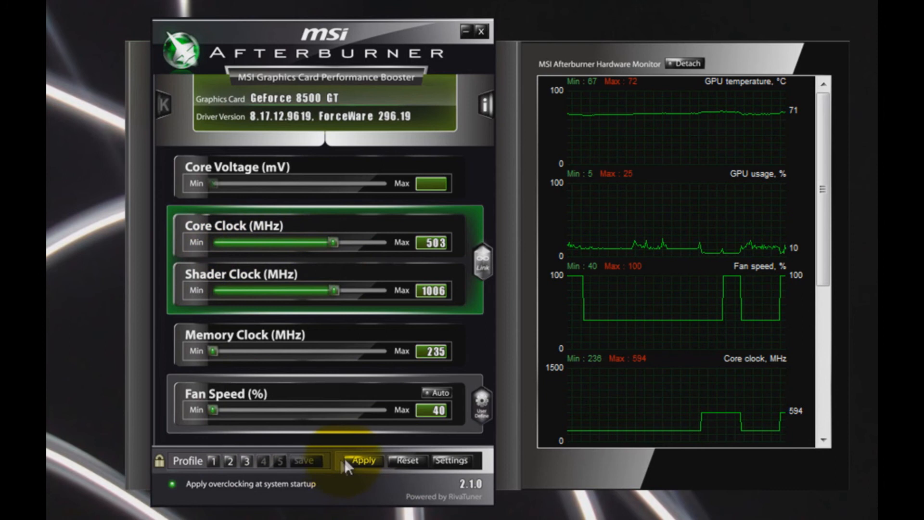
click(361, 458)
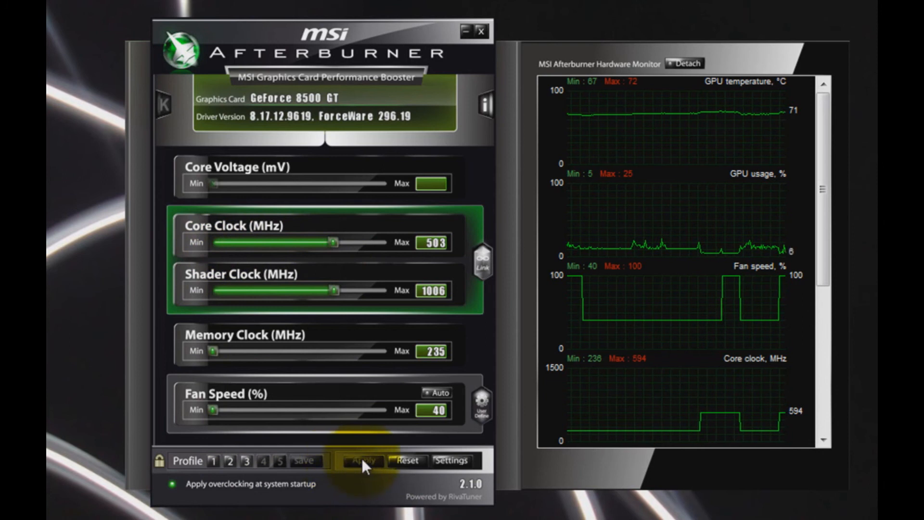
Reload profile 3, set the core clock to 455 MHz, then unlock profile modification and save over profile 3
click(233, 461)
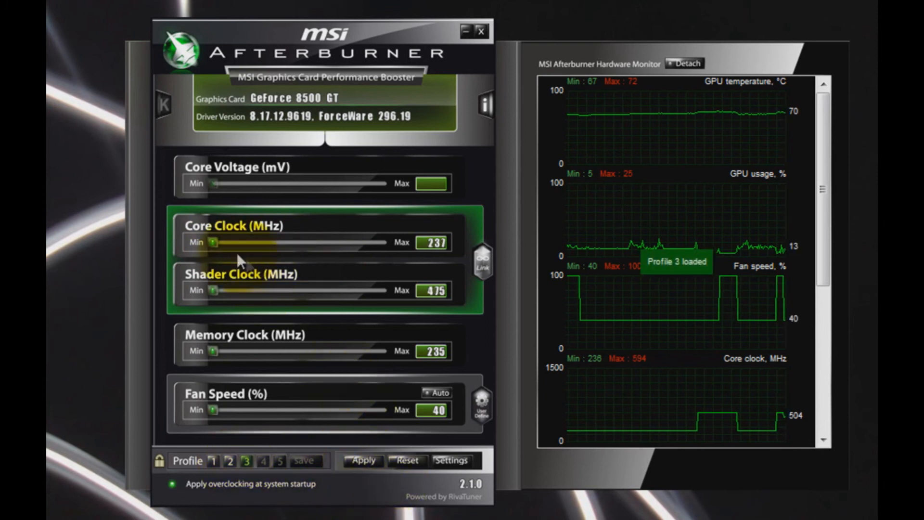
drag(214, 242, 312, 242)
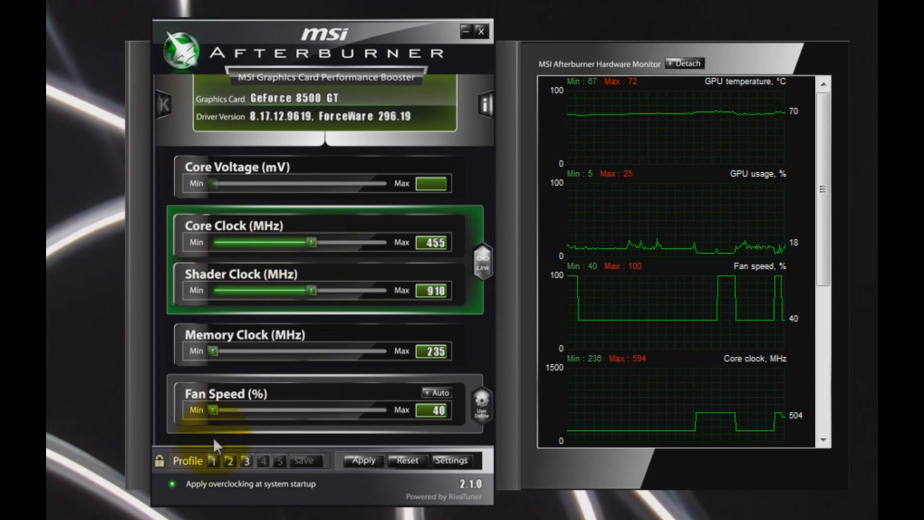
click(161, 460)
click(296, 460)
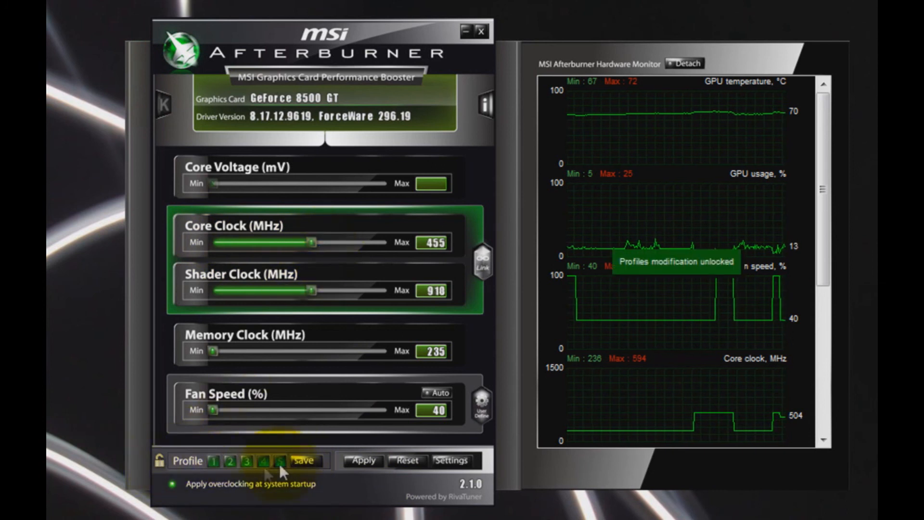
click(245, 460)
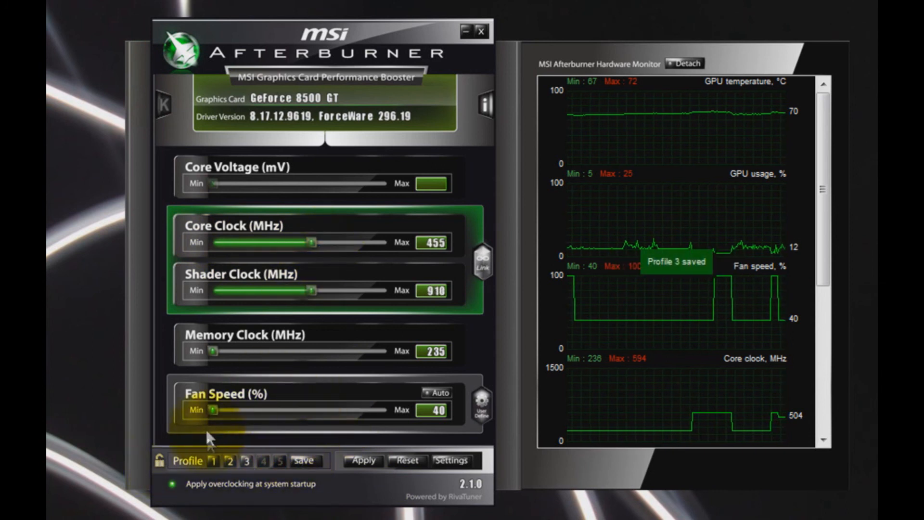
Switch among profiles 1, 2 and 3 to compare their settings, then load profile 3 and apply it
click(226, 460)
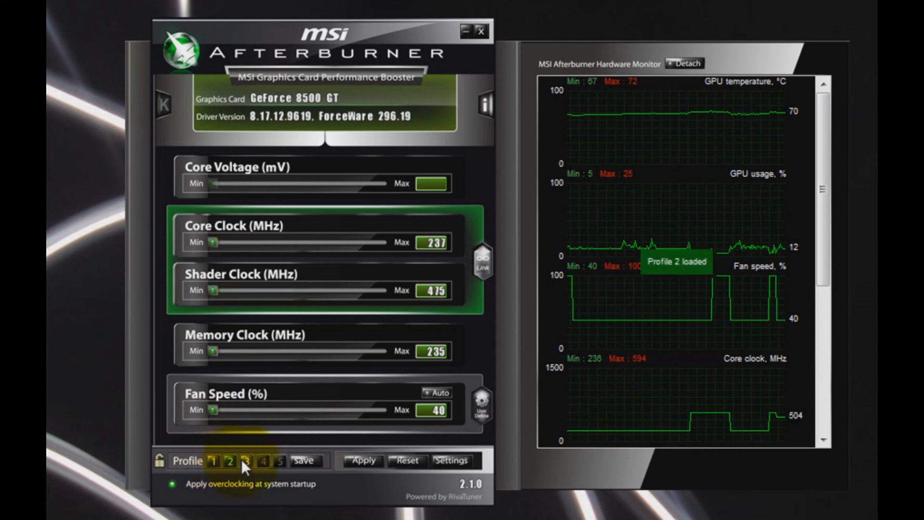
click(242, 459)
click(228, 460)
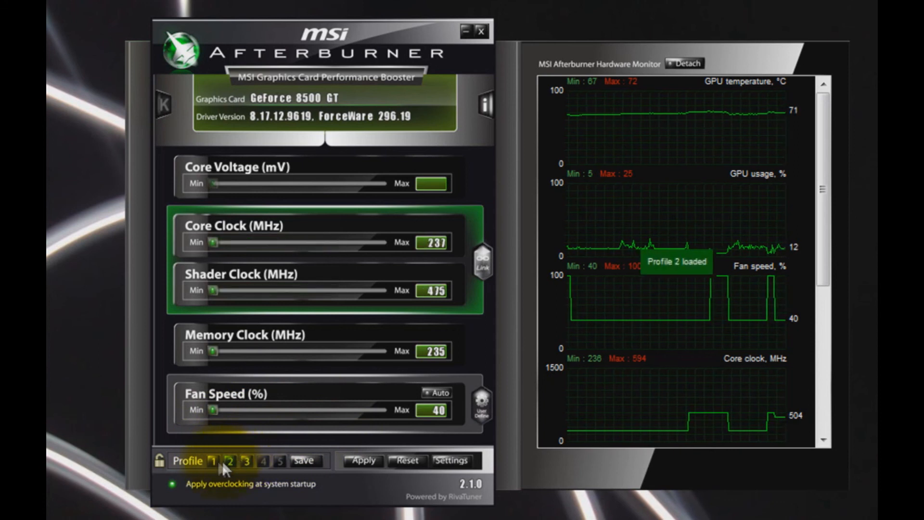
click(213, 461)
click(230, 461)
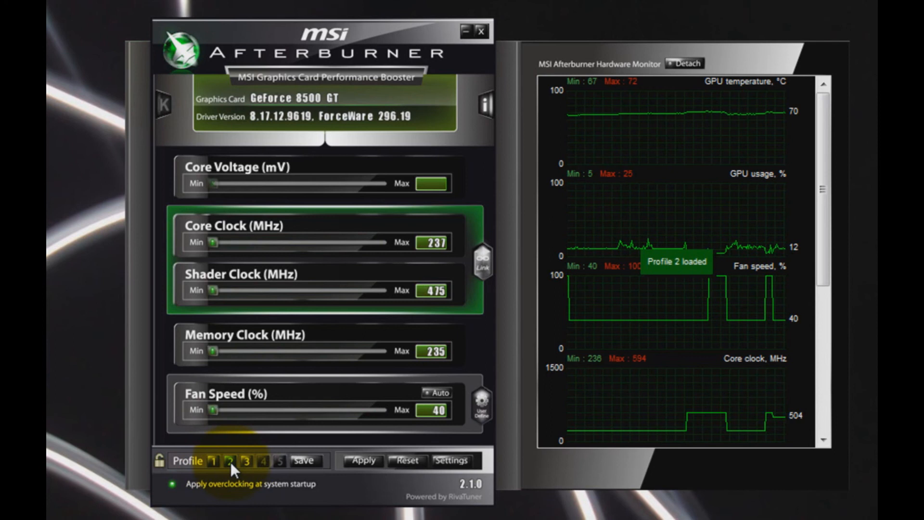
click(242, 464)
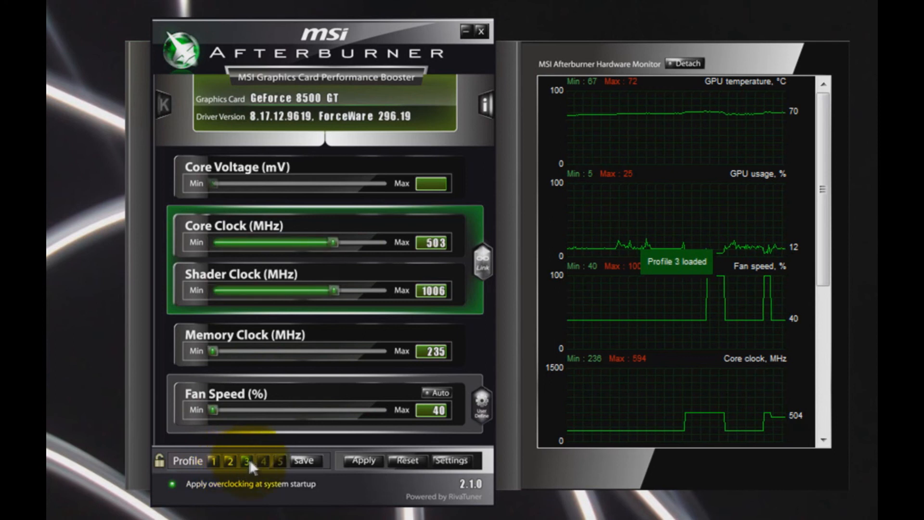
click(356, 460)
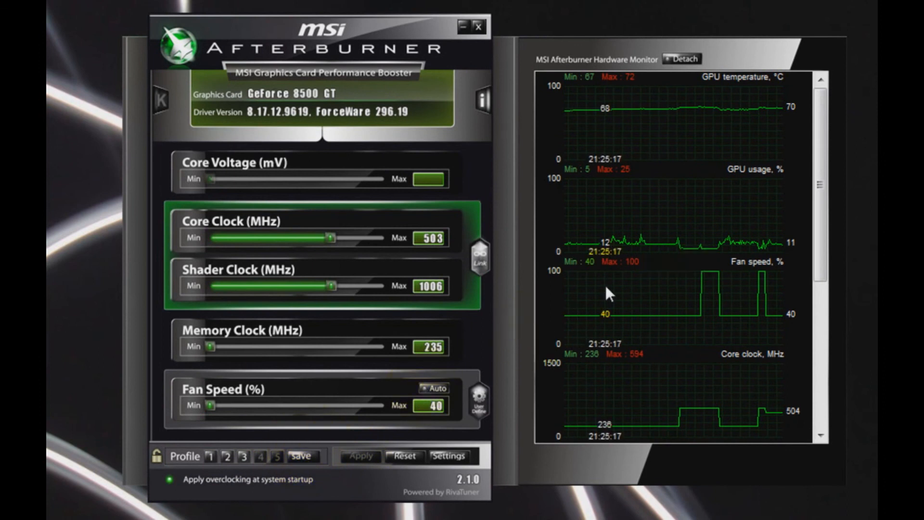
Load profile 2 and apply its settings, then lock the profiles against modification
click(227, 455)
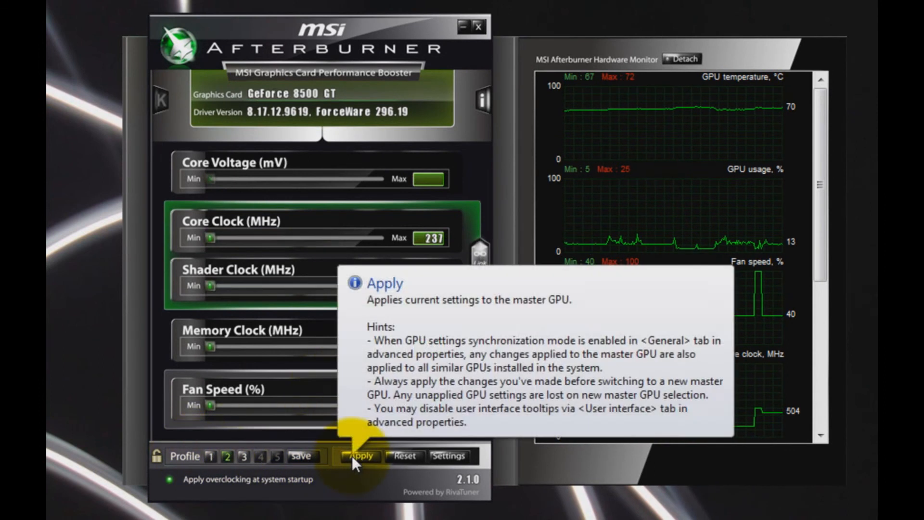
click(353, 457)
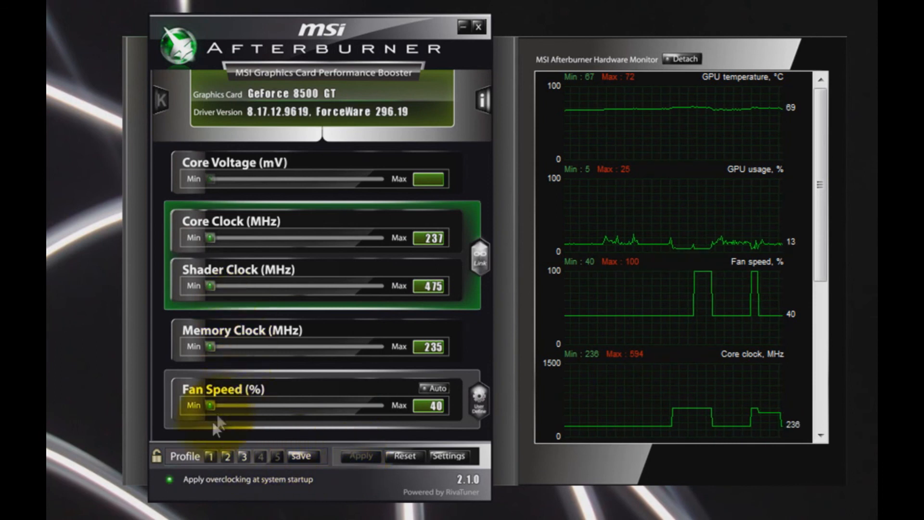
click(155, 454)
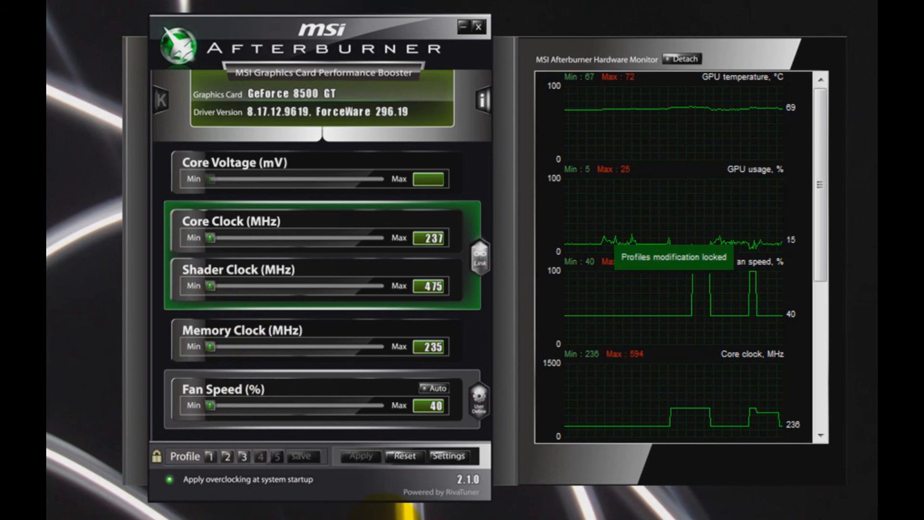